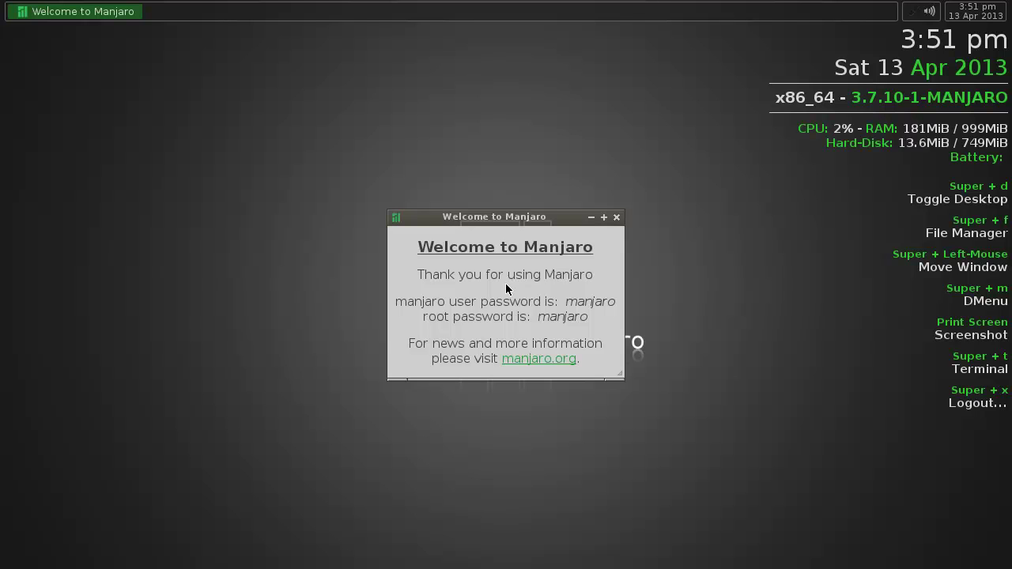
{"action": "left_click", "coordinate": [616, 218]}
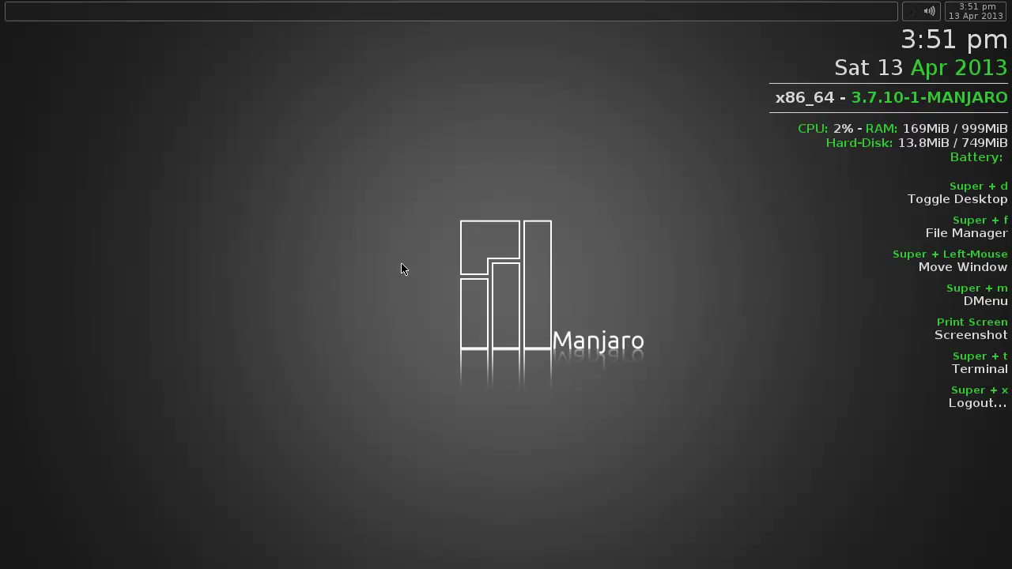
{"action": "right_click", "coordinate": [349, 251]}
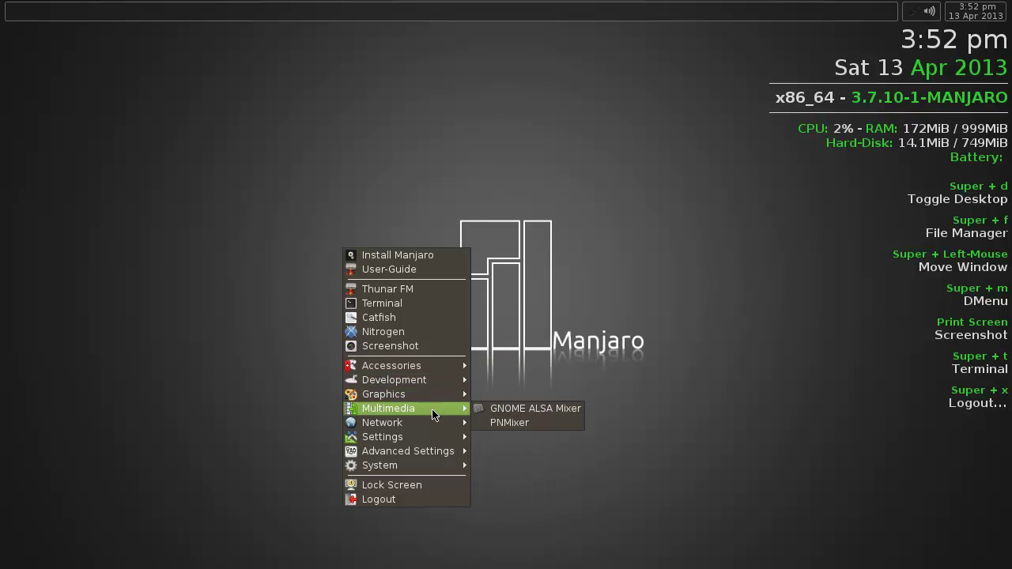
{"action": "mouse_move", "coordinate": [383, 436]}
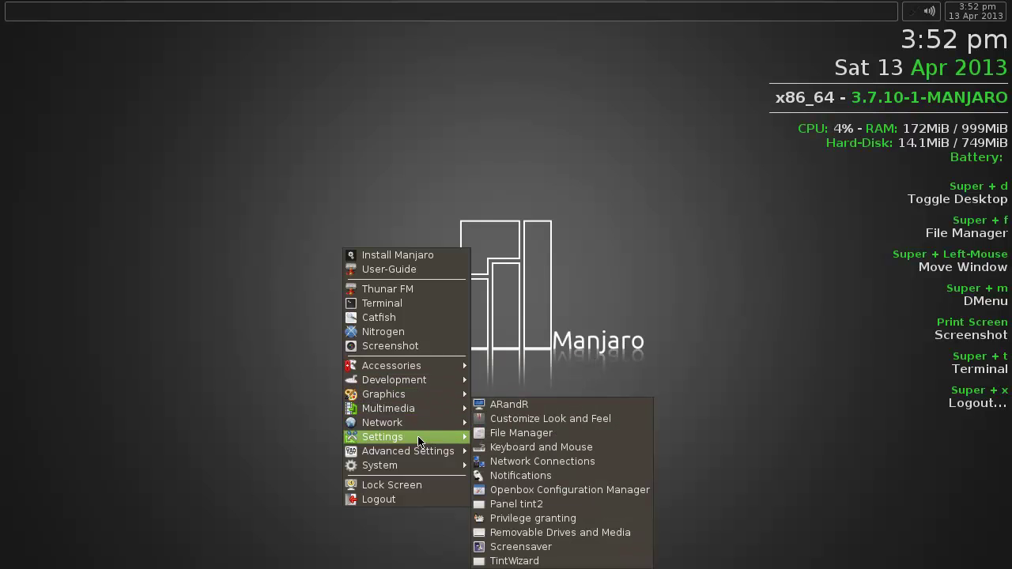
Apply the green tree-and-globe image as the desktop wallpaper in Nitrogen, then close Nitrogen
{"action": "left_click", "coordinate": [405, 332]}
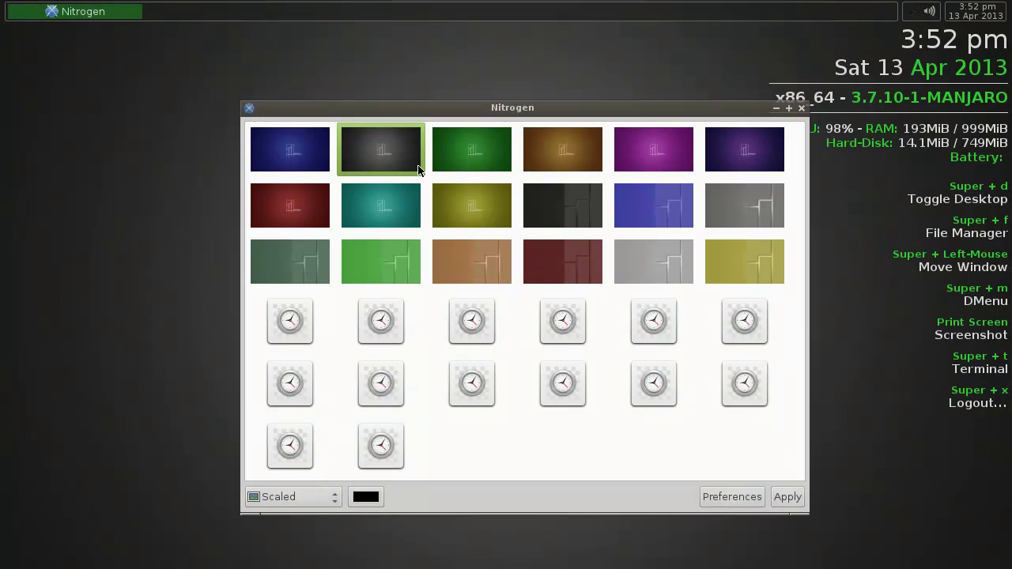
{"action": "left_click_drag", "start_coordinate": [491, 111], "coordinate": [434, 95]}
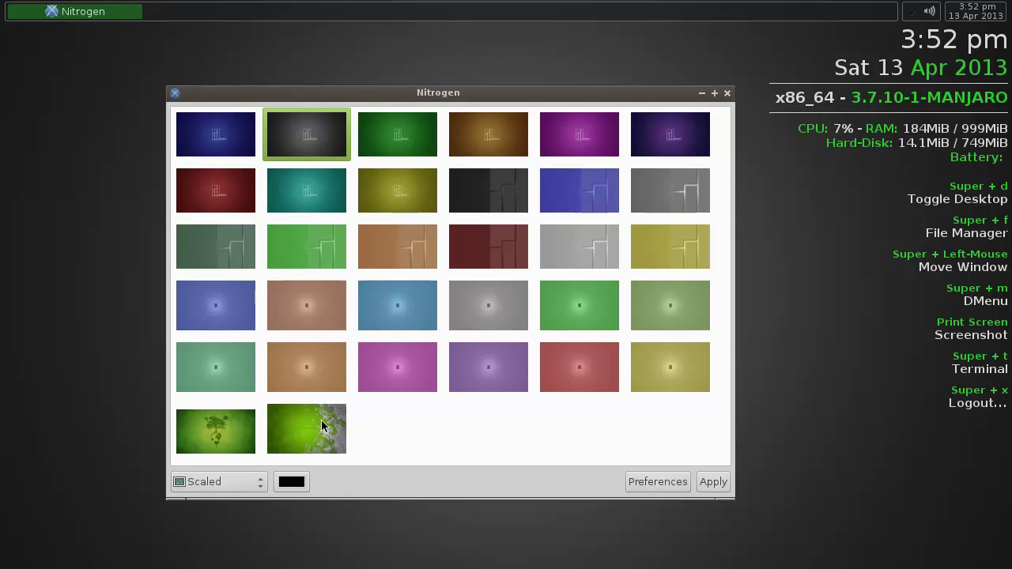
{"action": "left_click", "coordinate": [249, 430]}
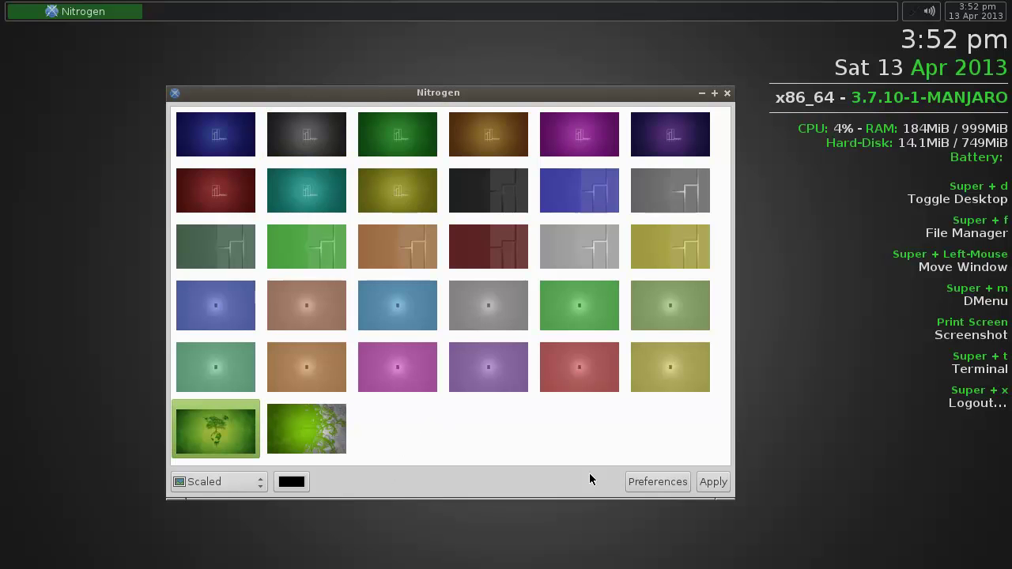
{"action": "left_click", "coordinate": [714, 482]}
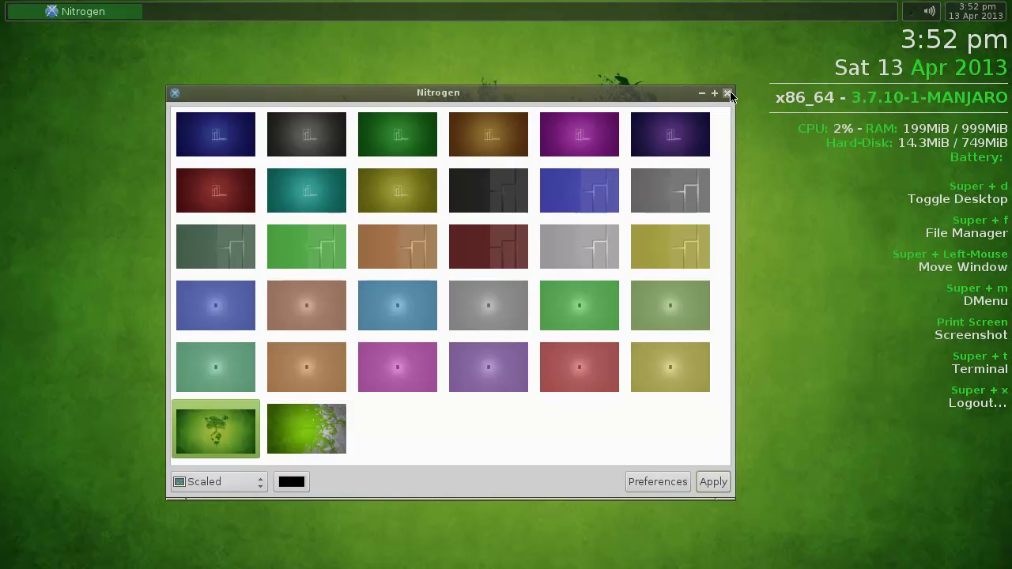
{"action": "left_click", "coordinate": [728, 94]}
Bring up the Openbox root menu on the desktop
{"action": "right_click", "coordinate": [340, 191]}
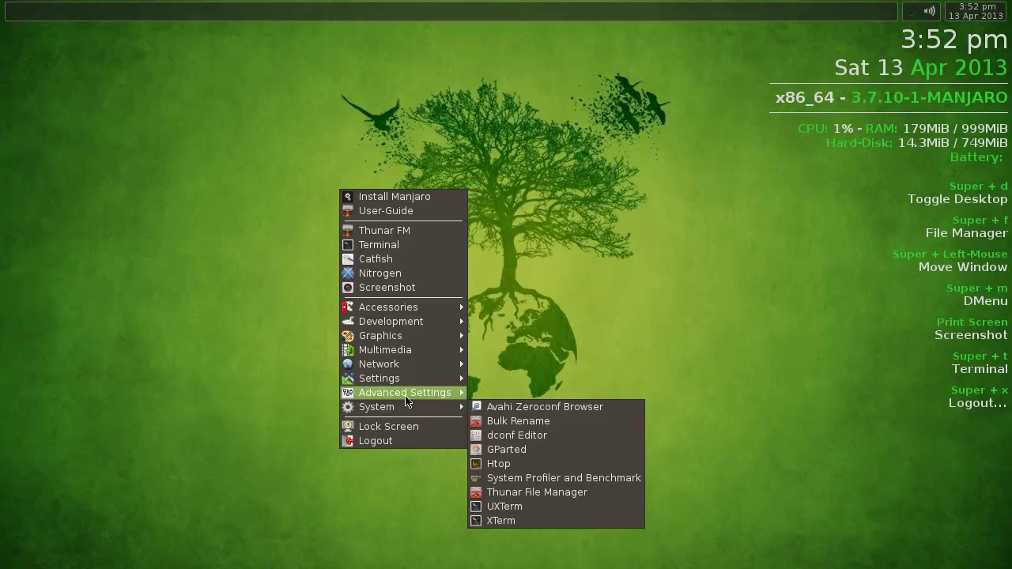
{"action": "mouse_move", "coordinate": [391, 321]}
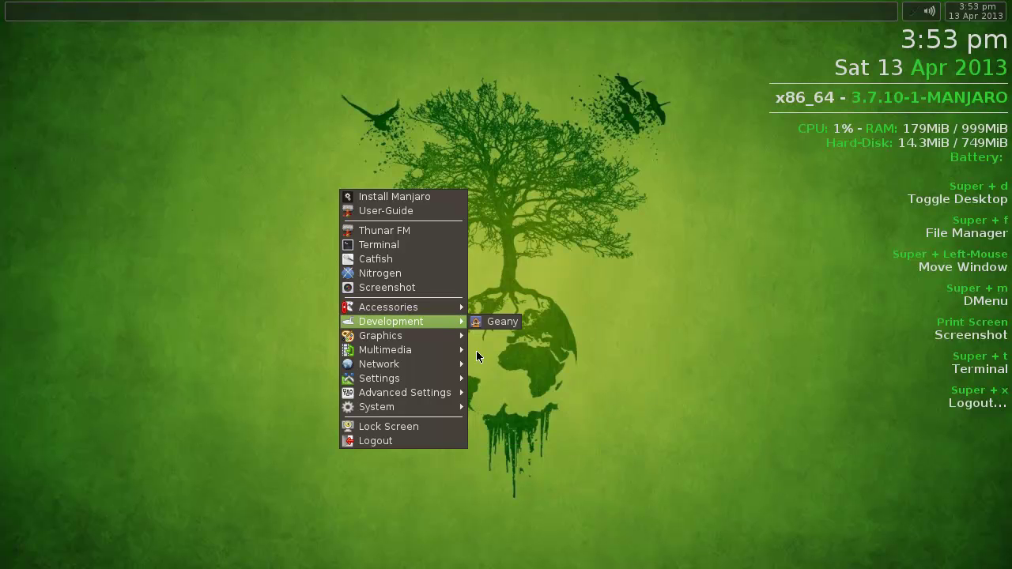
Open a terminal and run pacman -Syu, which fails without root privileges
{"action": "left_click", "coordinate": [434, 244]}
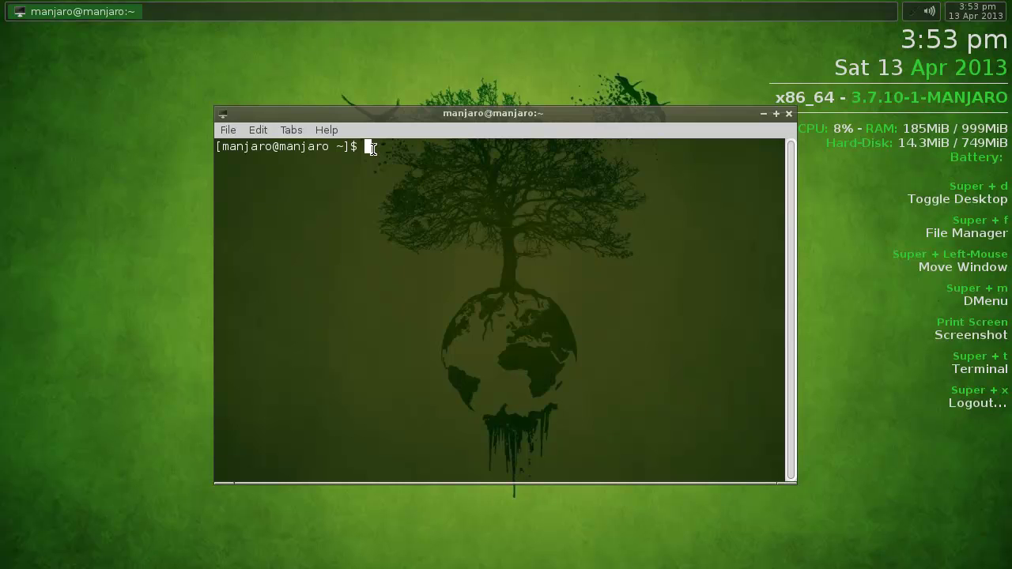
{"action": "type", "text": "s"}
{"action": "key", "text": "BackSpace"}
{"action": "key", "text": "Num_Lock"}
{"action": "type", "text": "pacman -Sy"}
{"action": "type", "text": "u"}
{"action": "key", "text": "Return"}
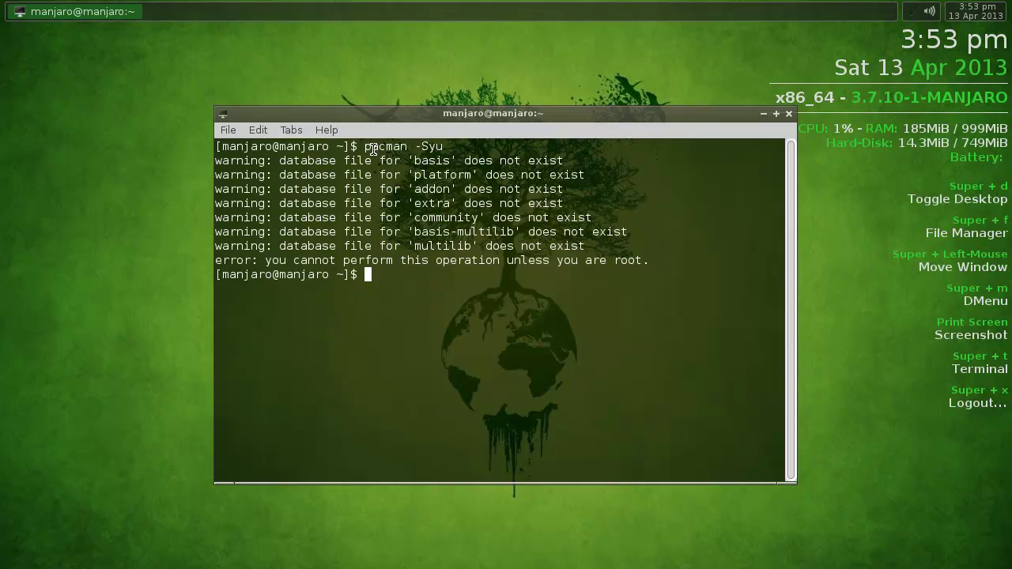
Retry as pacman -Syy and pacman -S, then switch to a root shell with sudo su
{"action": "key", "text": "Up"}
{"action": "key", "text": "BackSpace"}
{"action": "type", "text": "y"}
{"action": "key", "text": "Return"}
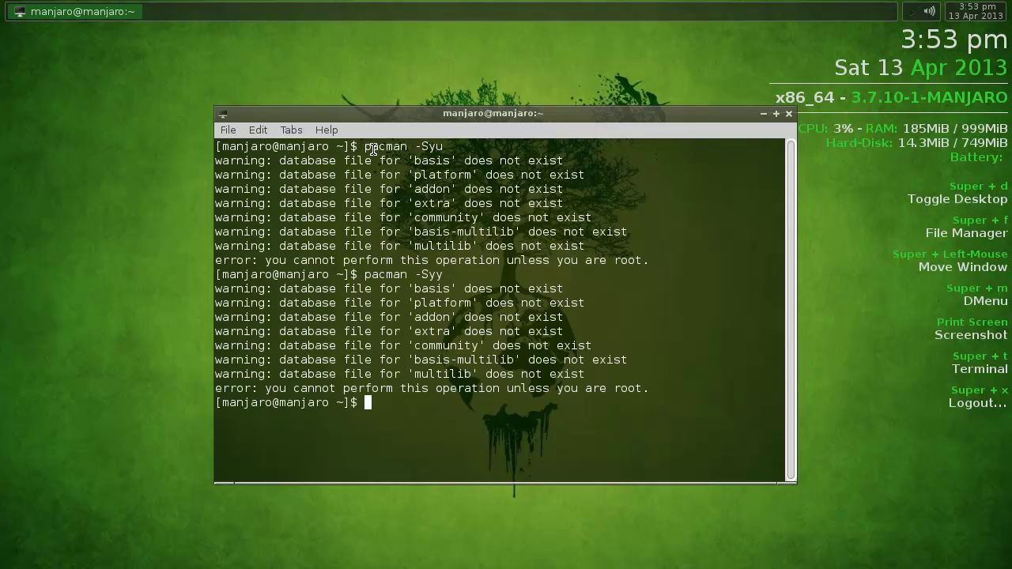
{"action": "key", "text": "Up"}
{"action": "key", "text": "BackSpace"}
{"action": "key", "text": "BackSpace"}
{"action": "key", "text": "Return"}
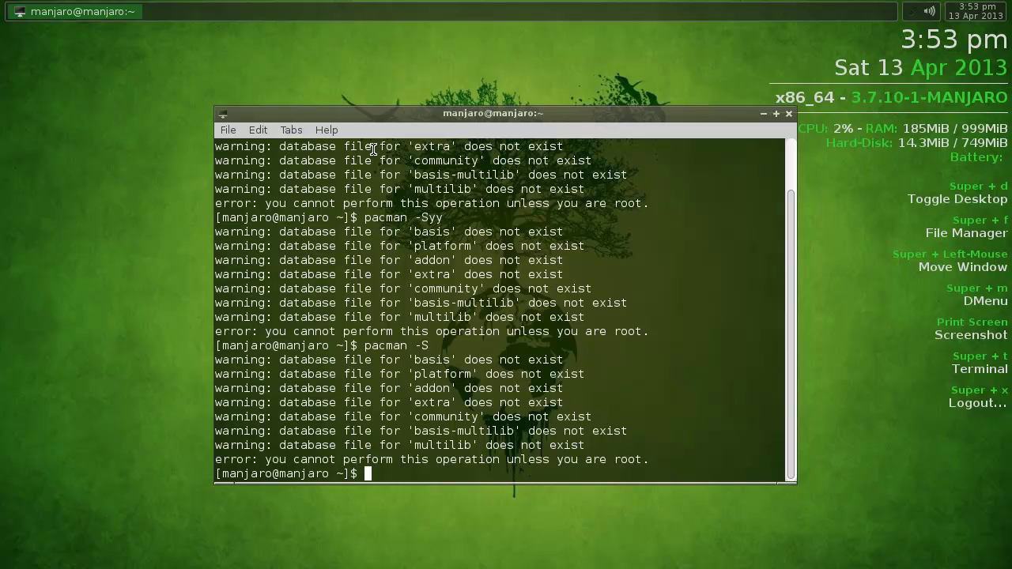
{"action": "type", "text": "sudo su"}
{"action": "key", "text": "Return"}
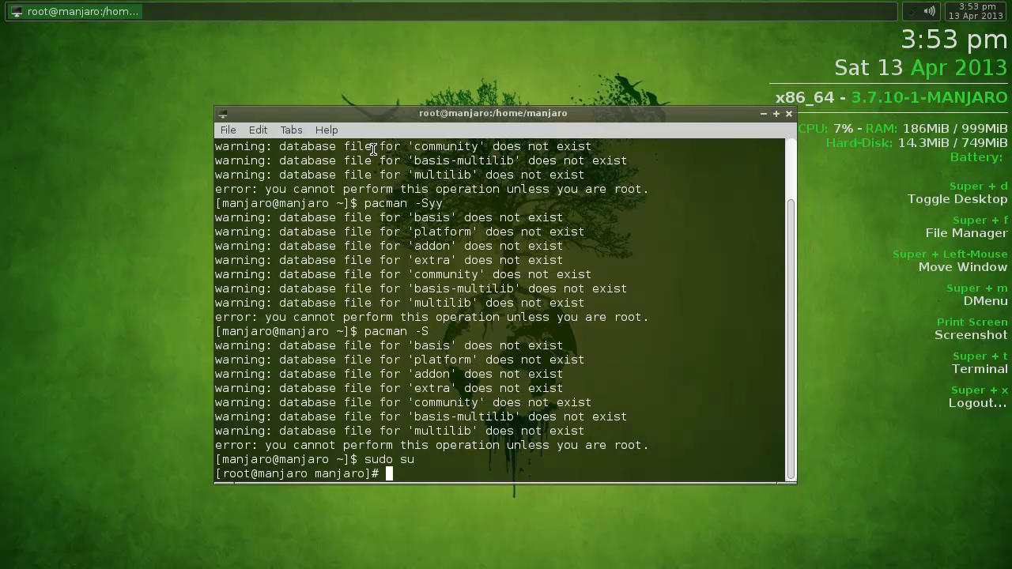
Run pacman -Syu as root to sync and download packages, then minimize the terminal
{"action": "type", "text": "pacman -Syu"}
{"action": "key", "text": "Return"}
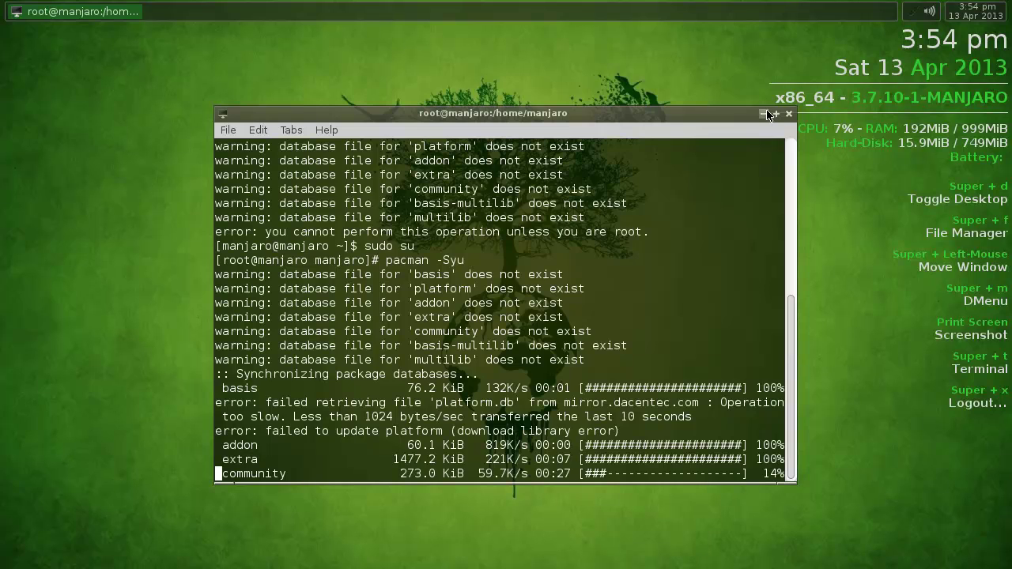
{"action": "left_click", "coordinate": [763, 113]}
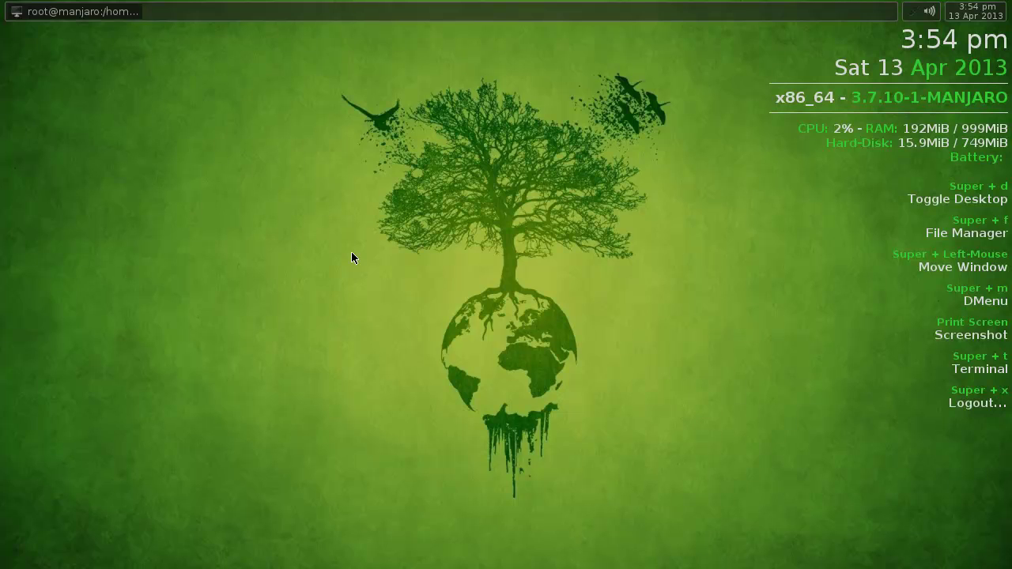
Choose Logout from the desktop root menu to show the logout dialog
{"action": "right_click", "coordinate": [270, 164]}
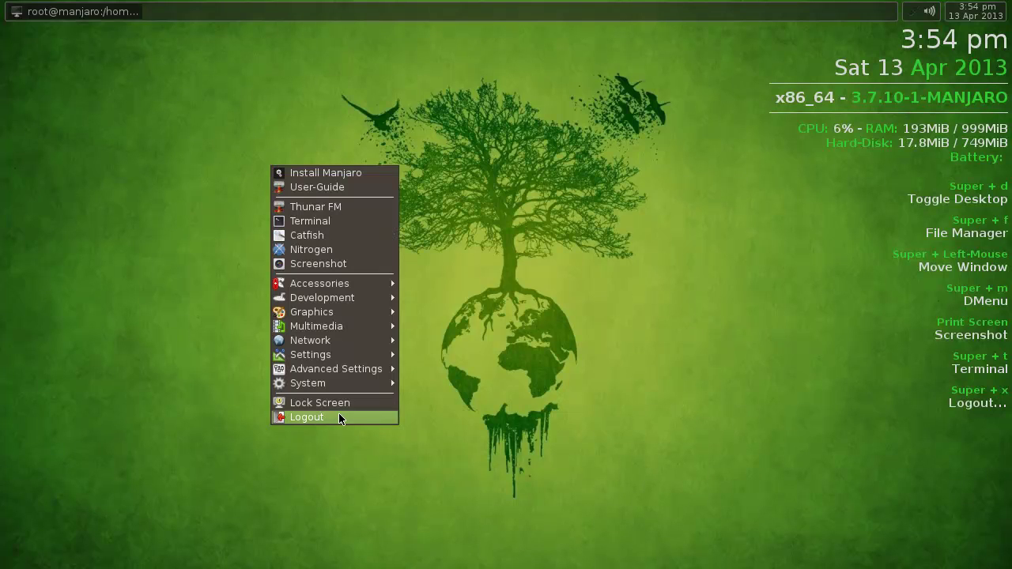
{"action": "mouse_move", "coordinate": [332, 382]}
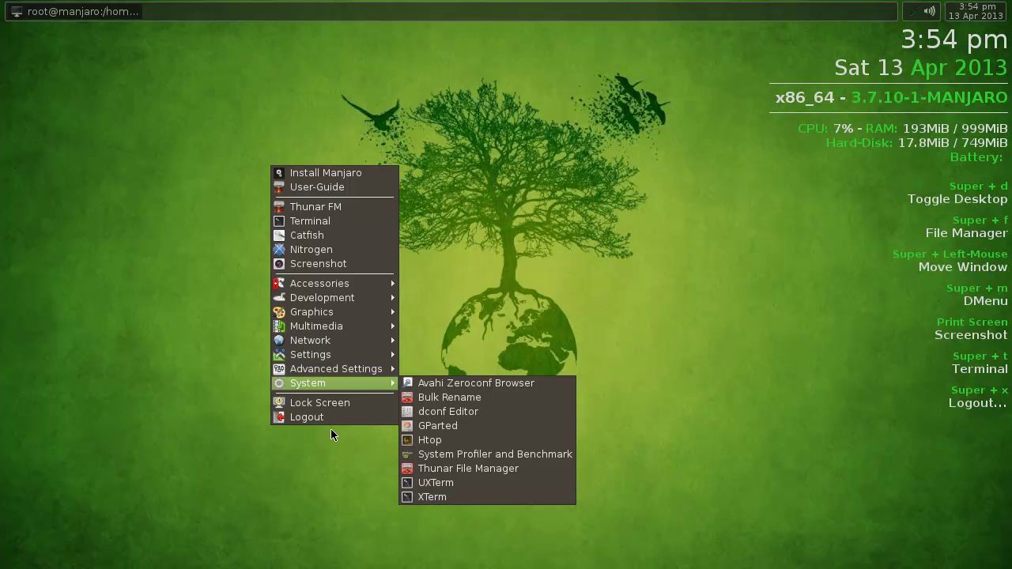
{"action": "left_click", "coordinate": [329, 420]}
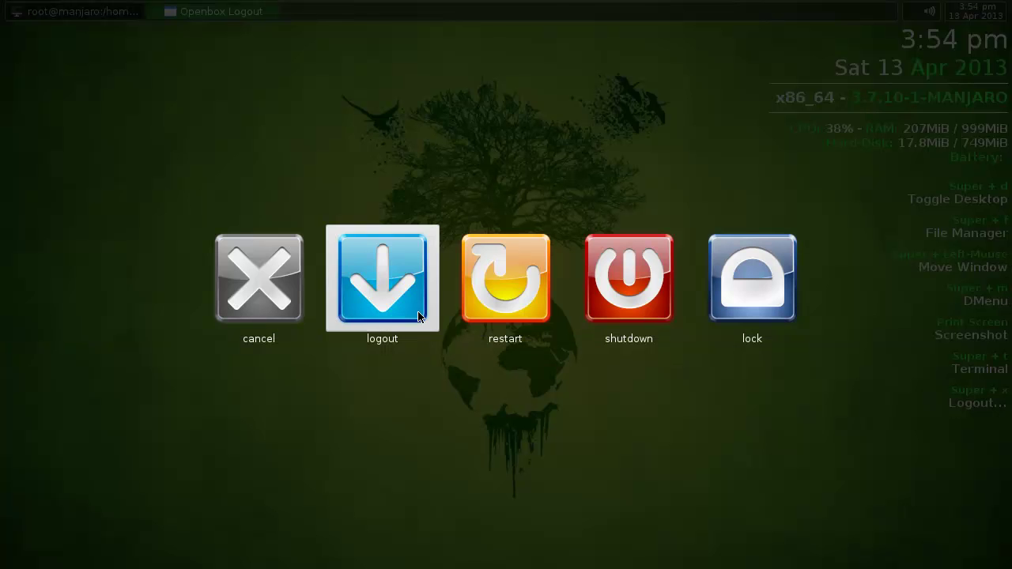